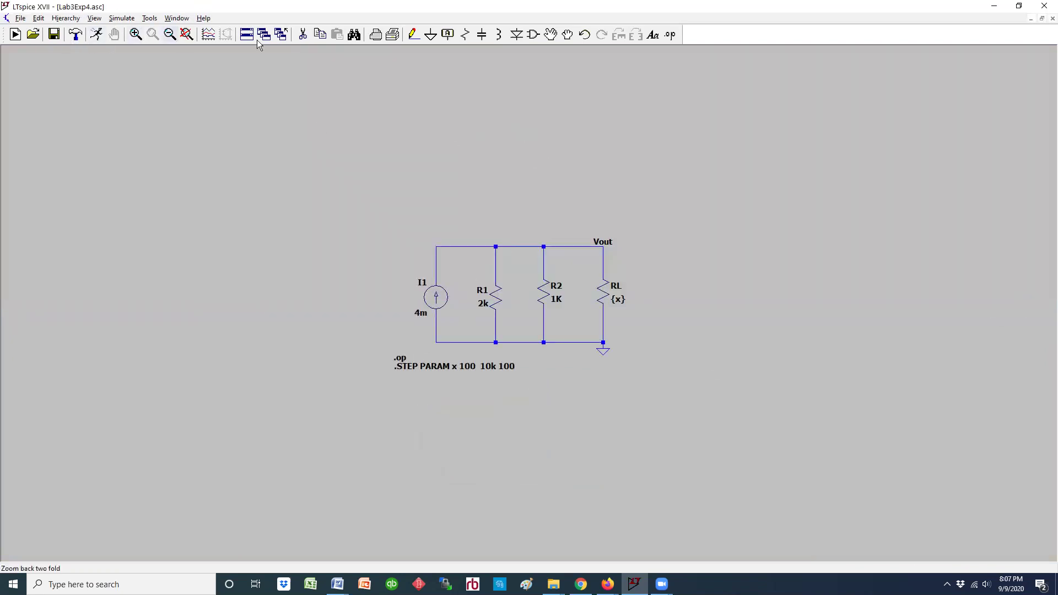
- Delete the .op directive from the schematic
click(303, 35)
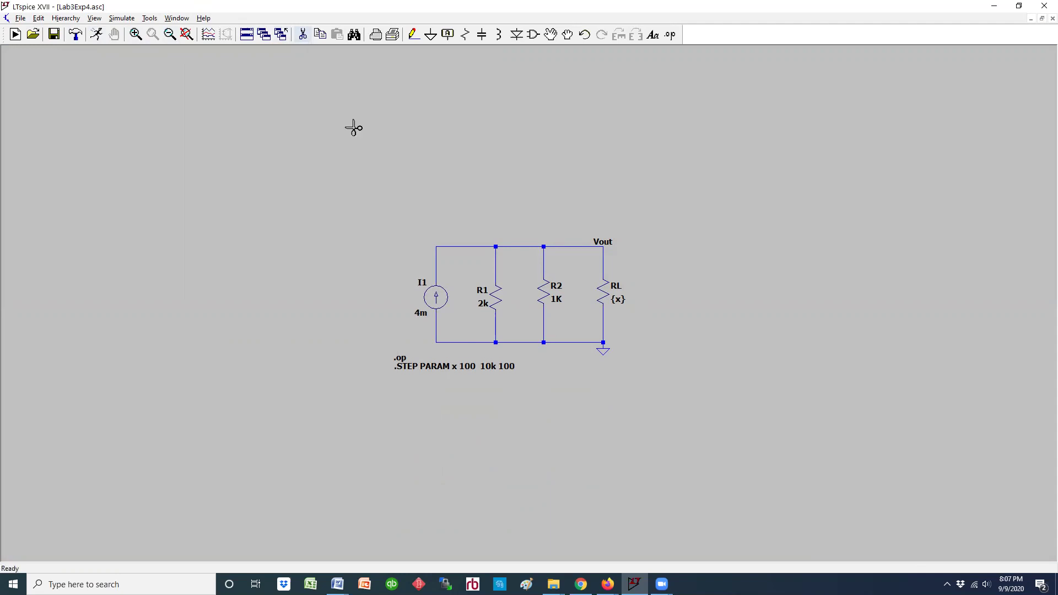
click(401, 357)
key(Escape)
- Run the simulation with a DC operating point (.op) analysis
click(97, 34)
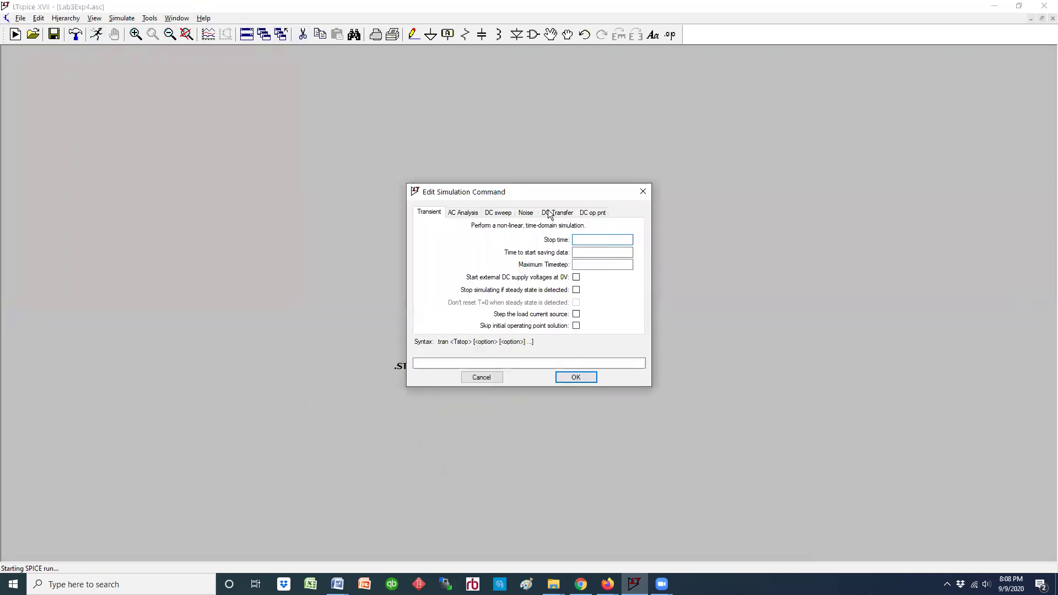
click(595, 212)
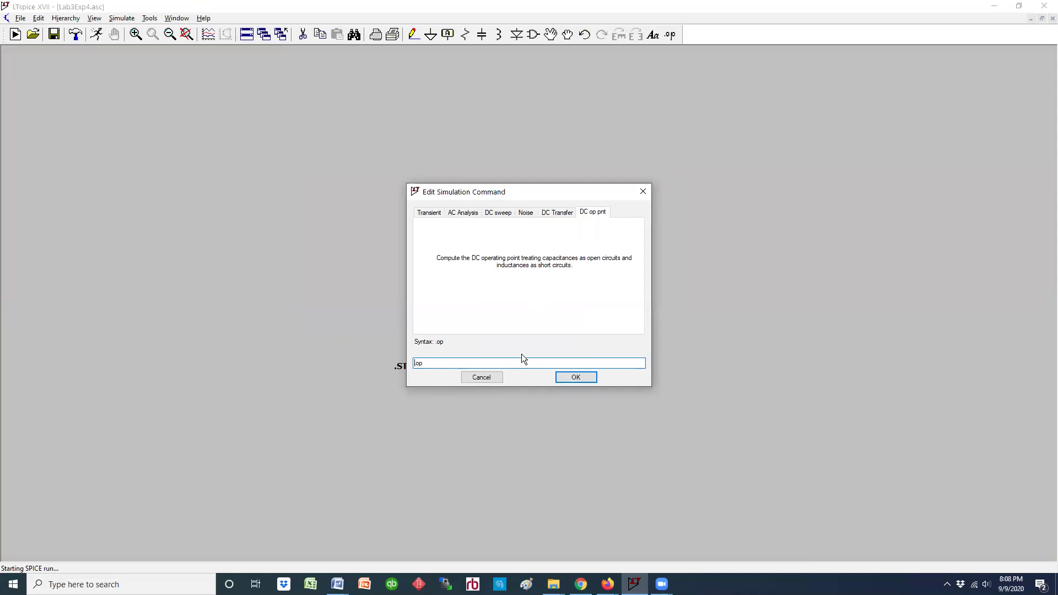
click(584, 377)
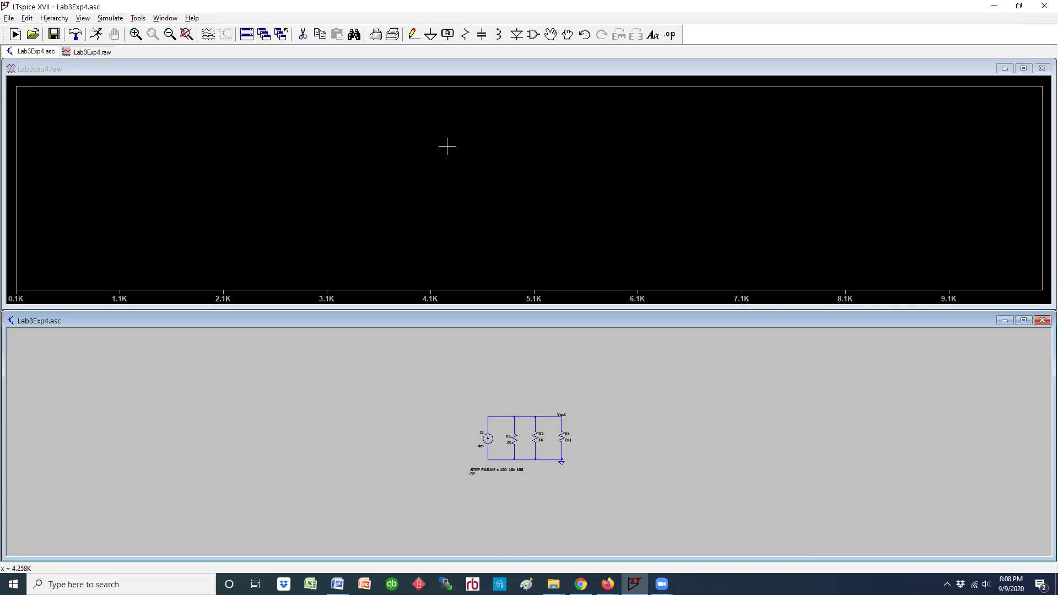
right_click(447, 146)
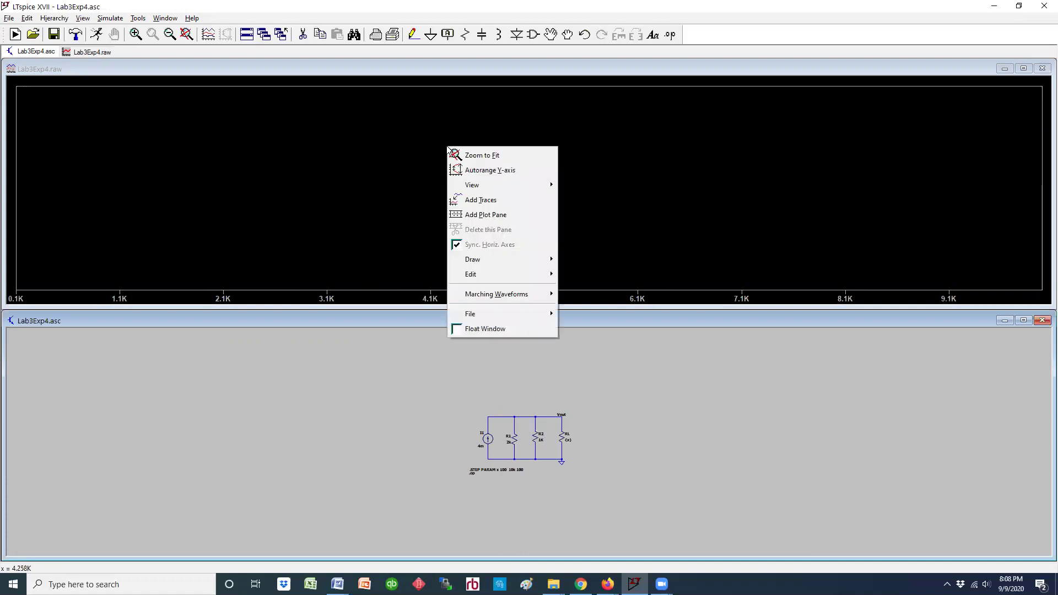
click(482, 203)
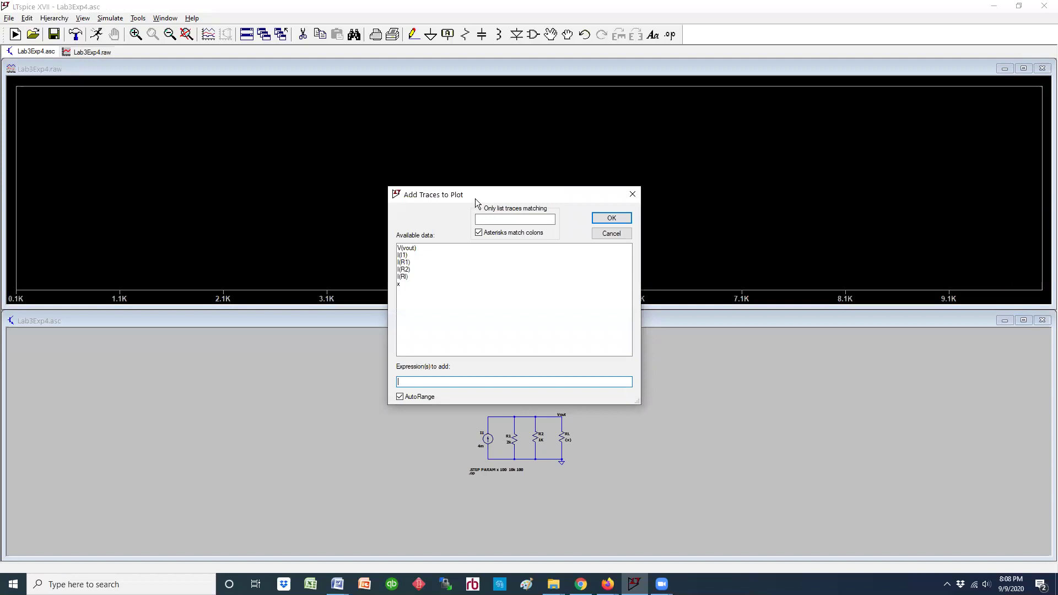
drag(475, 197, 474, 135)
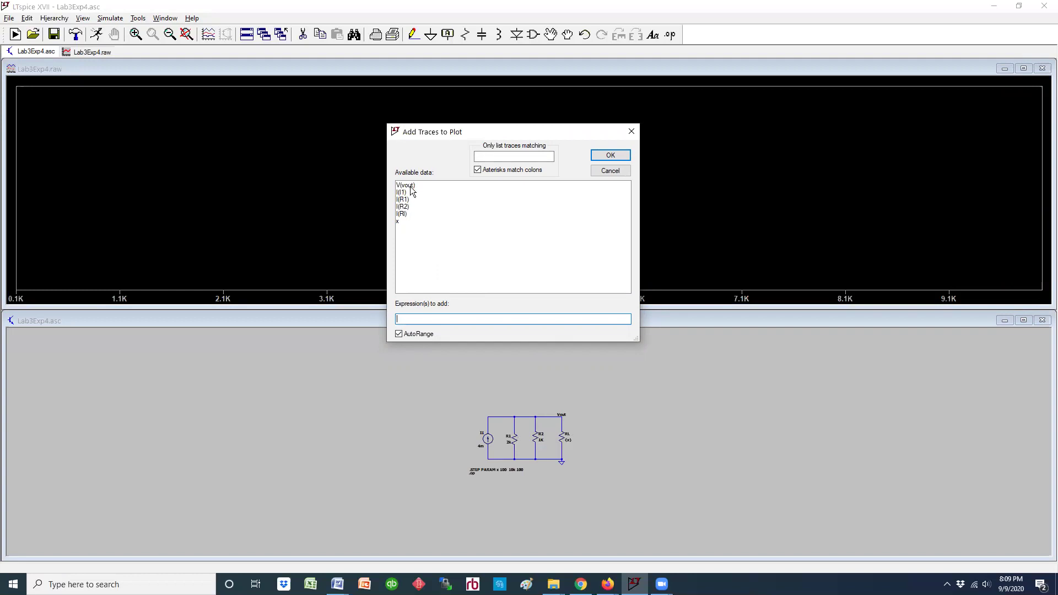
click(608, 156)
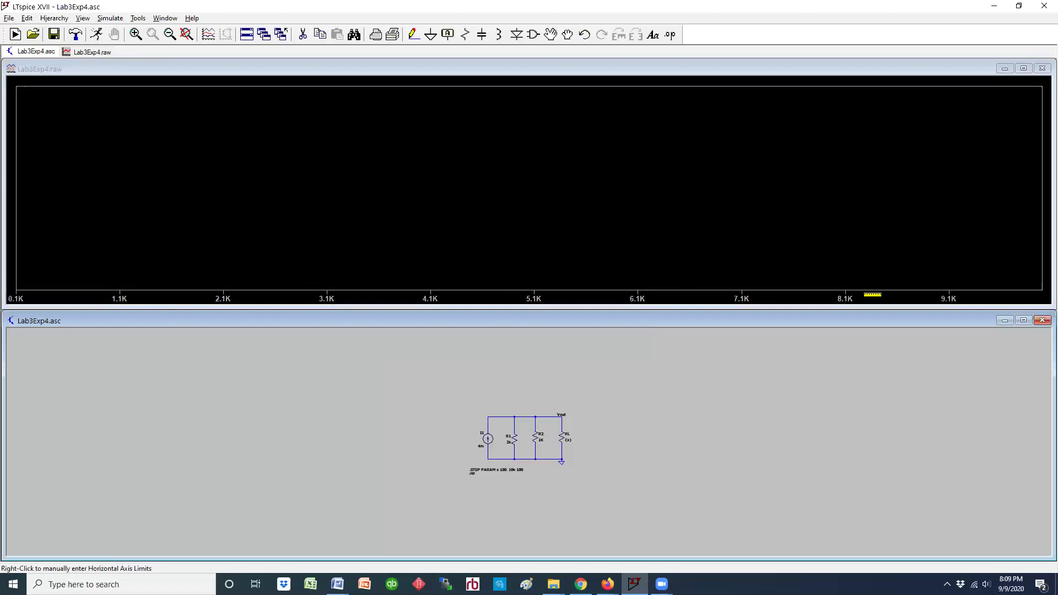
- Apply the plot's horizontal axis settings with x as the plotted quantity and limits from 100 to 10K
click(785, 296)
right_click(784, 295)
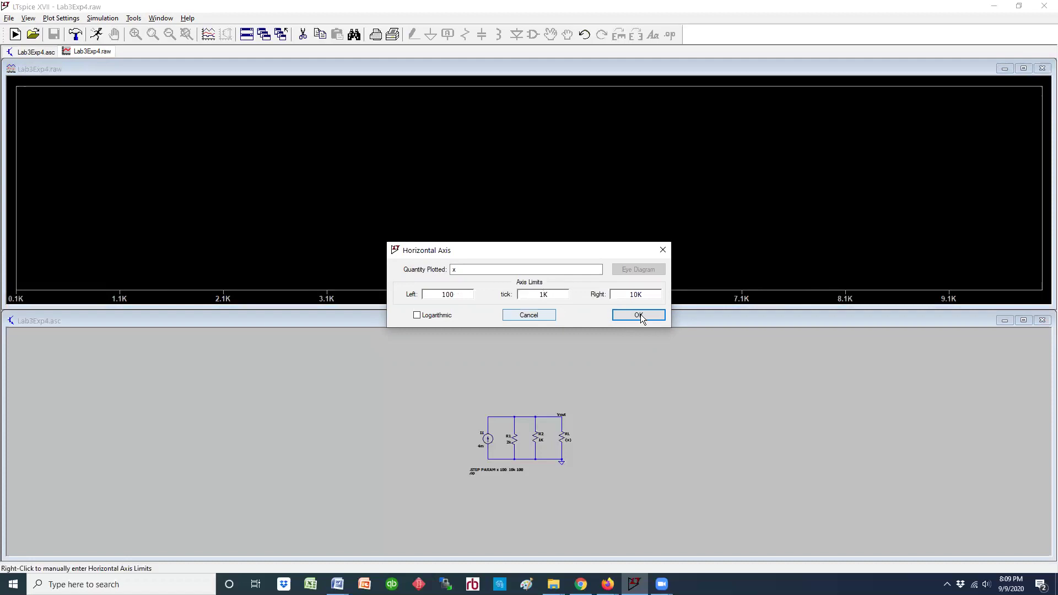
drag(546, 291, 543, 294)
click(637, 314)
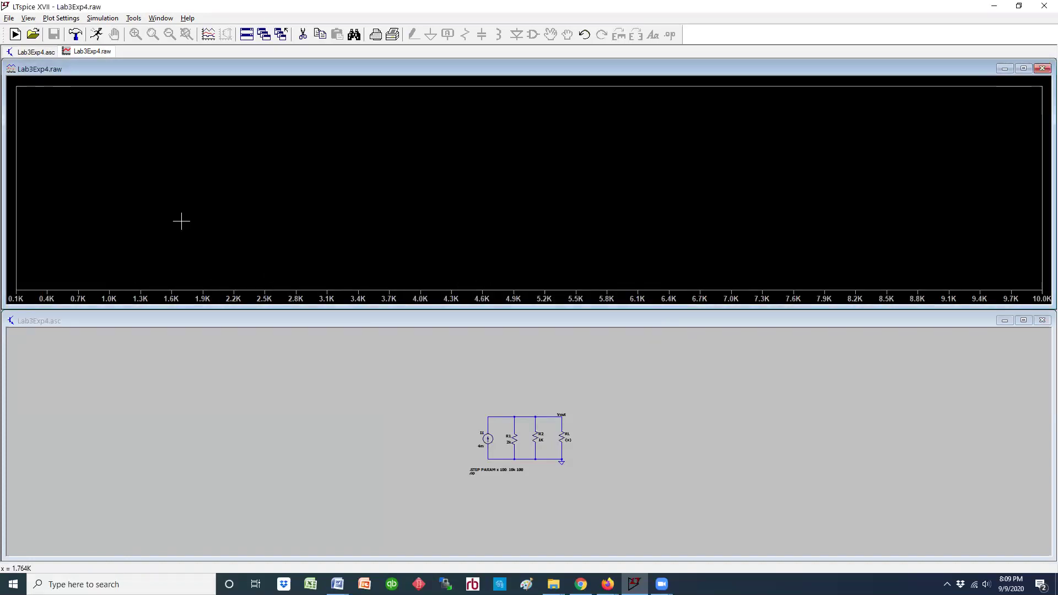
- Add the load resistor current I(Rl) as a trace on the empty plot
right_click(453, 189)
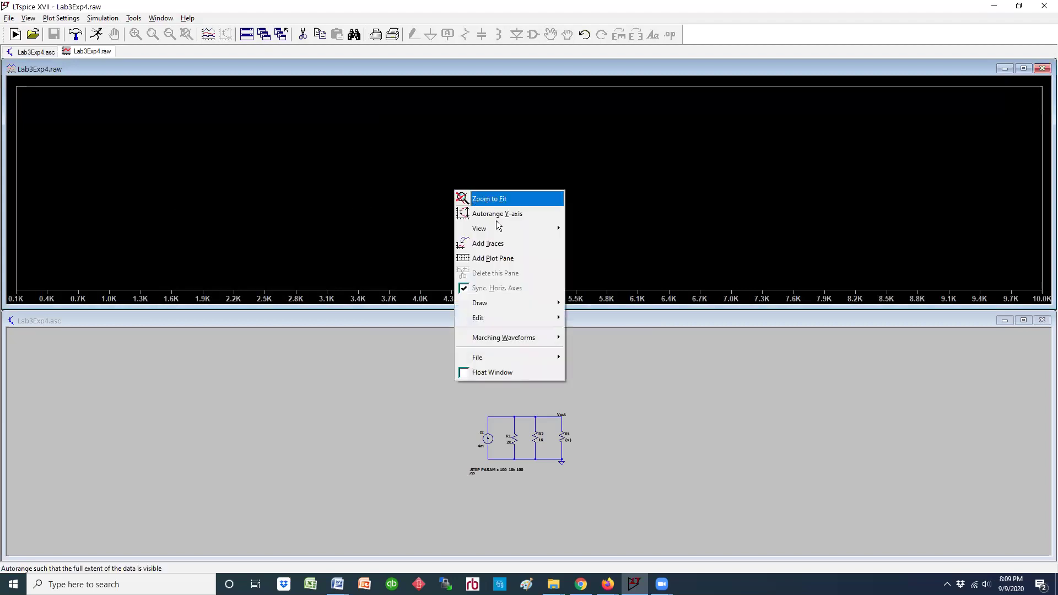
click(497, 246)
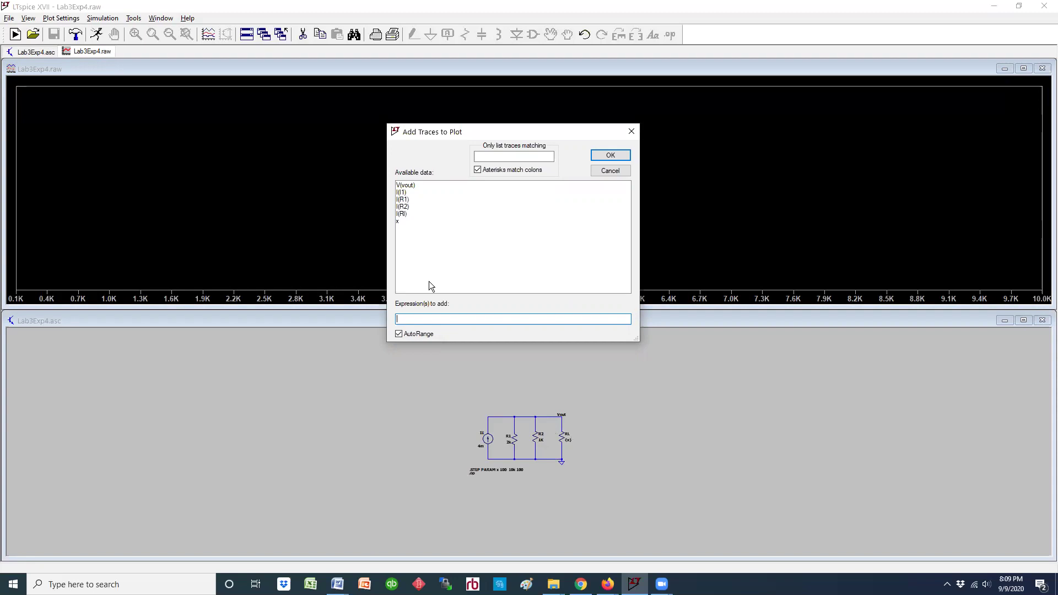
click(402, 213)
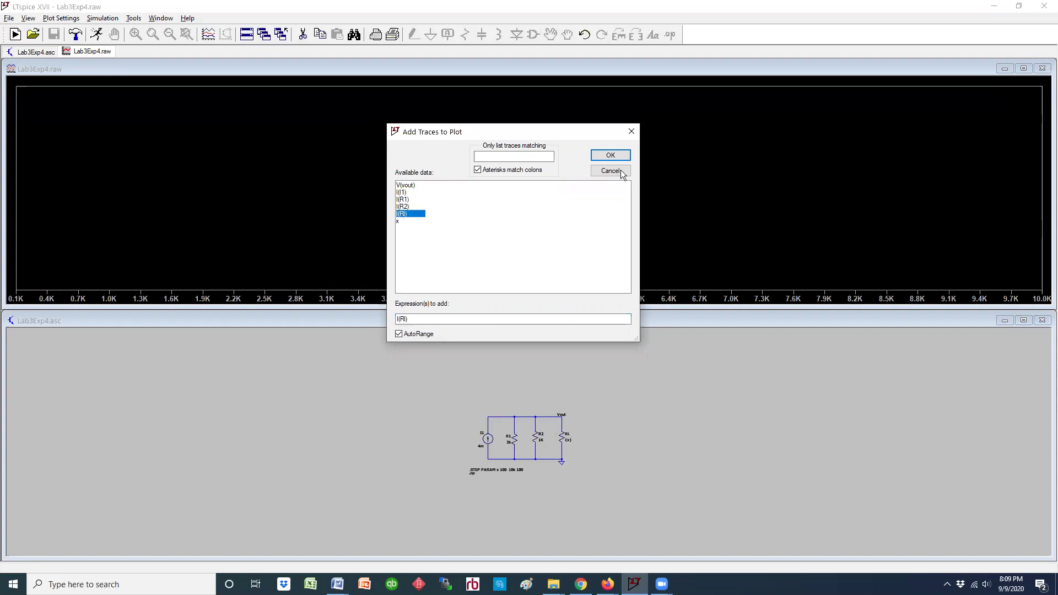
click(608, 156)
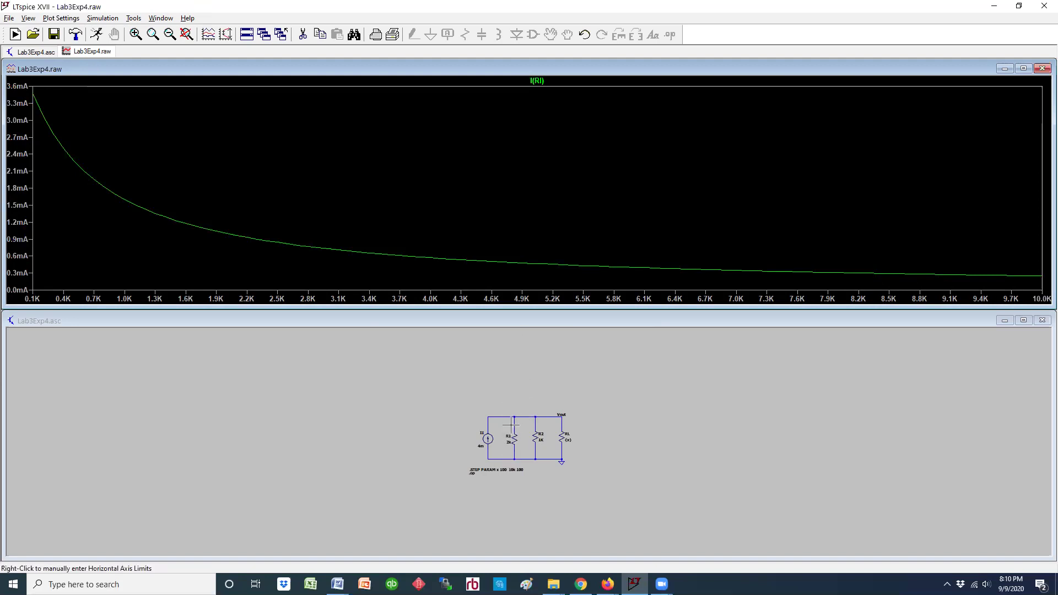
- Add the current I(R1) as a second trace on the plot
right_click(488, 135)
click(529, 182)
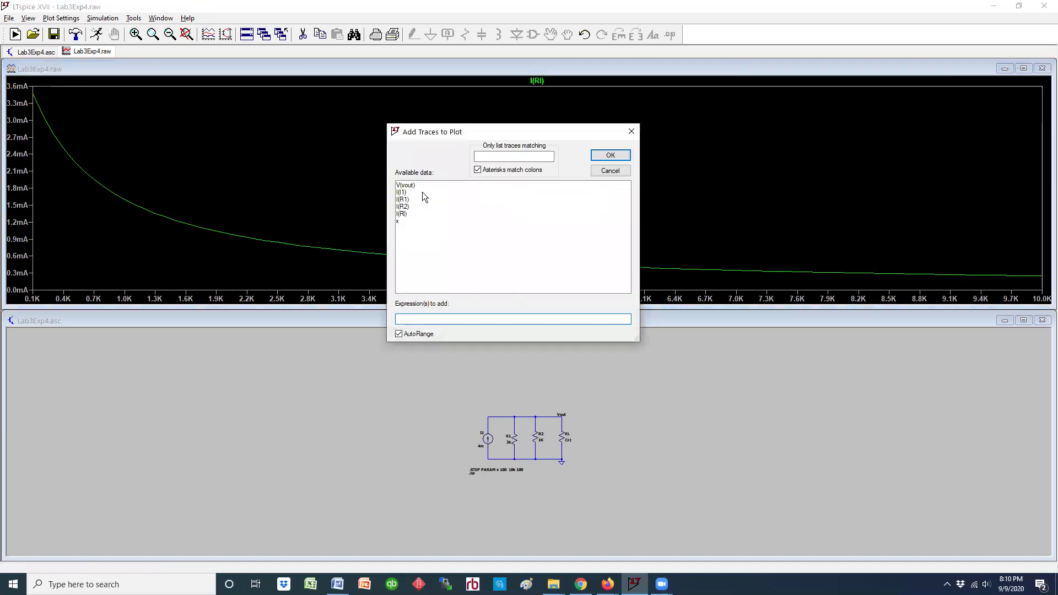
click(403, 200)
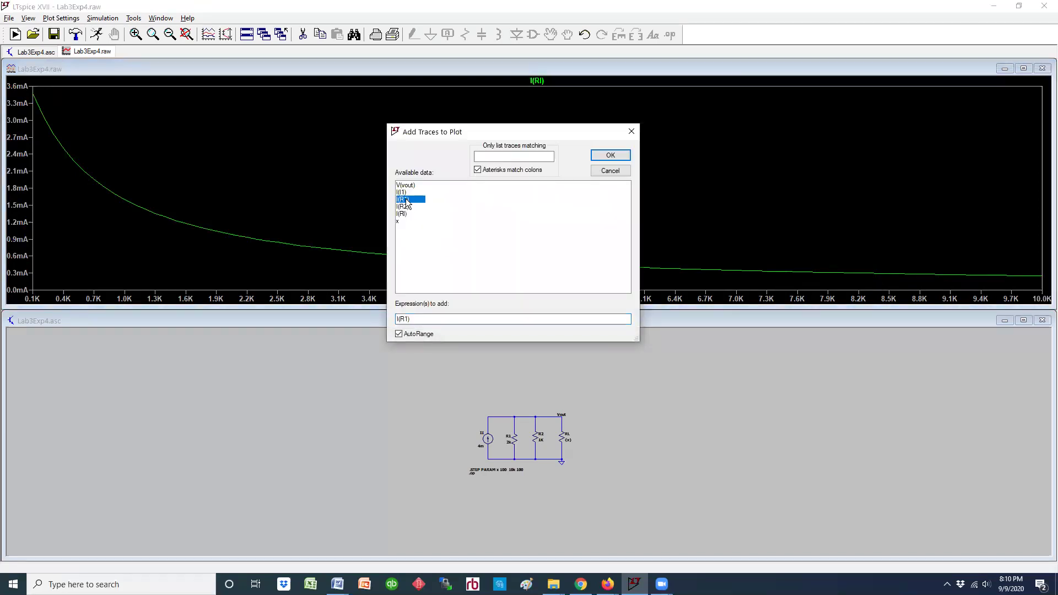
click(611, 155)
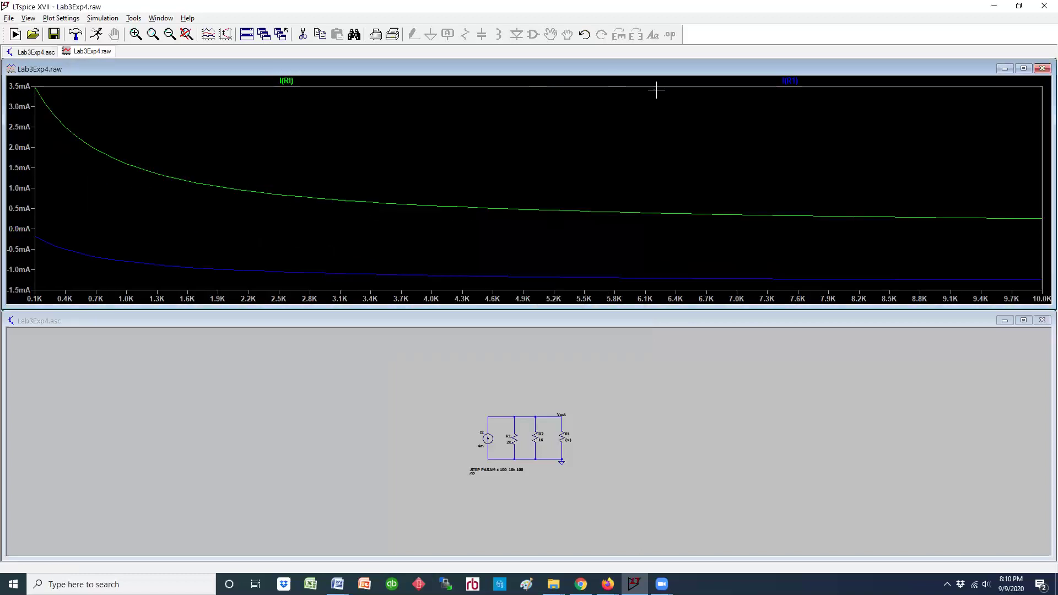
- Attach a cursor to the I(R1) trace, slide it along the curve to about 2.13K, and move its readout window nearer the plot
click(791, 84)
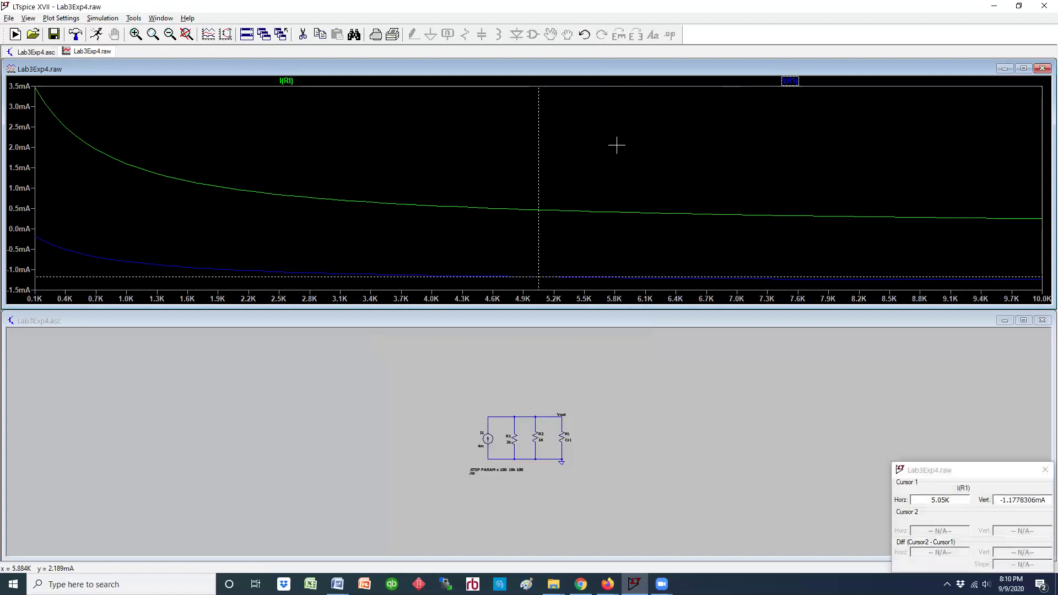
drag(539, 275, 505, 275)
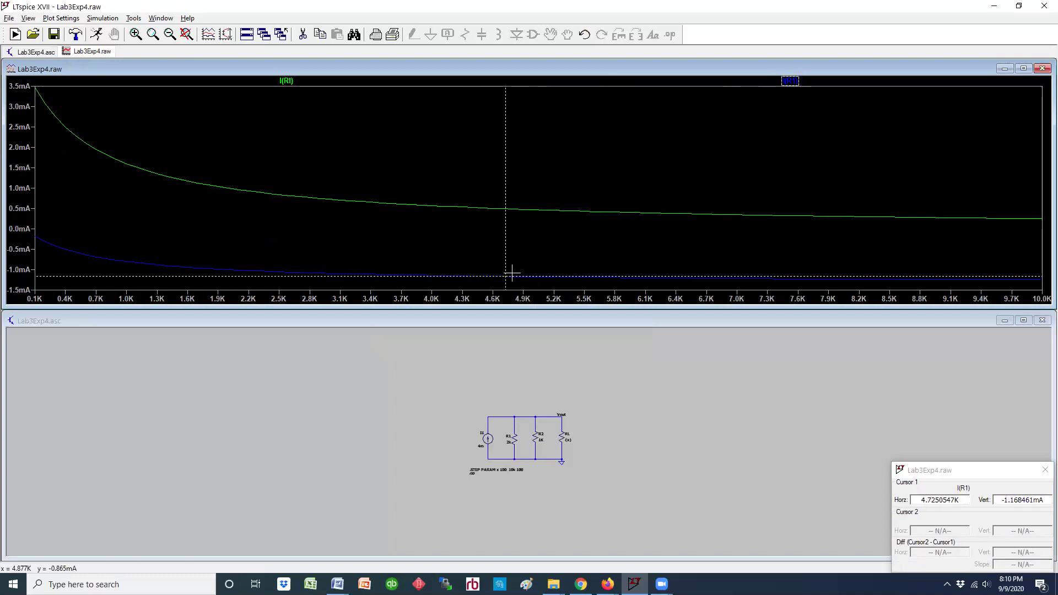
drag(505, 275, 41, 239)
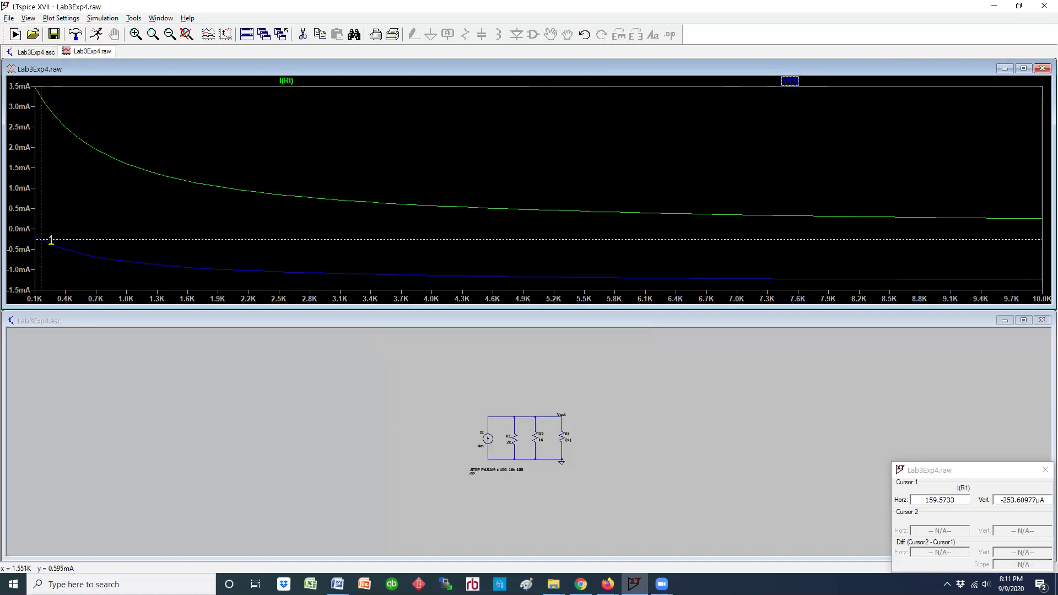
mouse_move(41, 239)
mouse_down()
mouse_move(184, 268)
mouse_move(288, 266)
mouse_move(241, 264)
mouse_up()
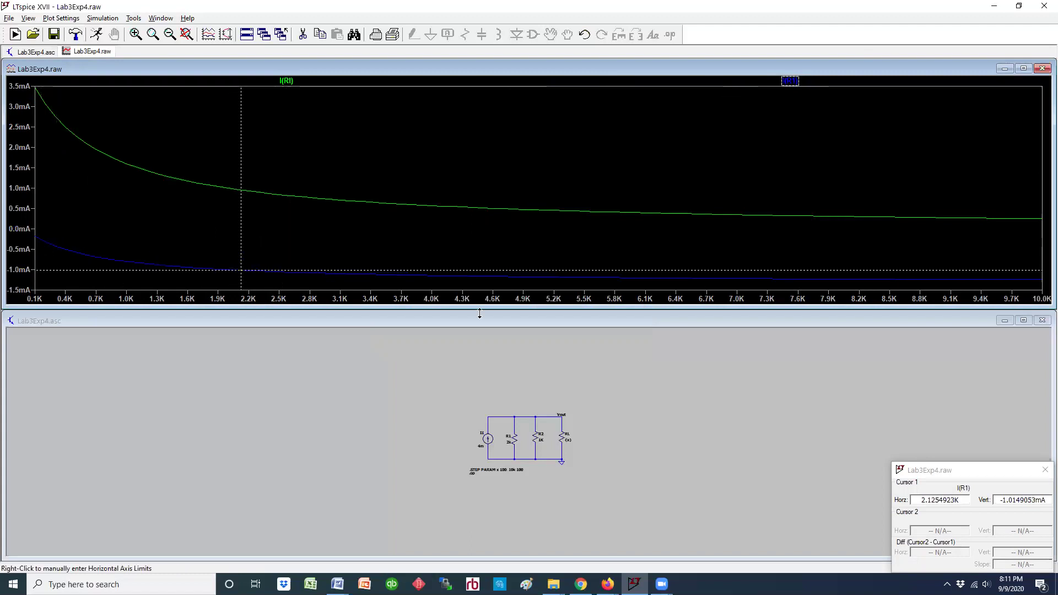
click(966, 469)
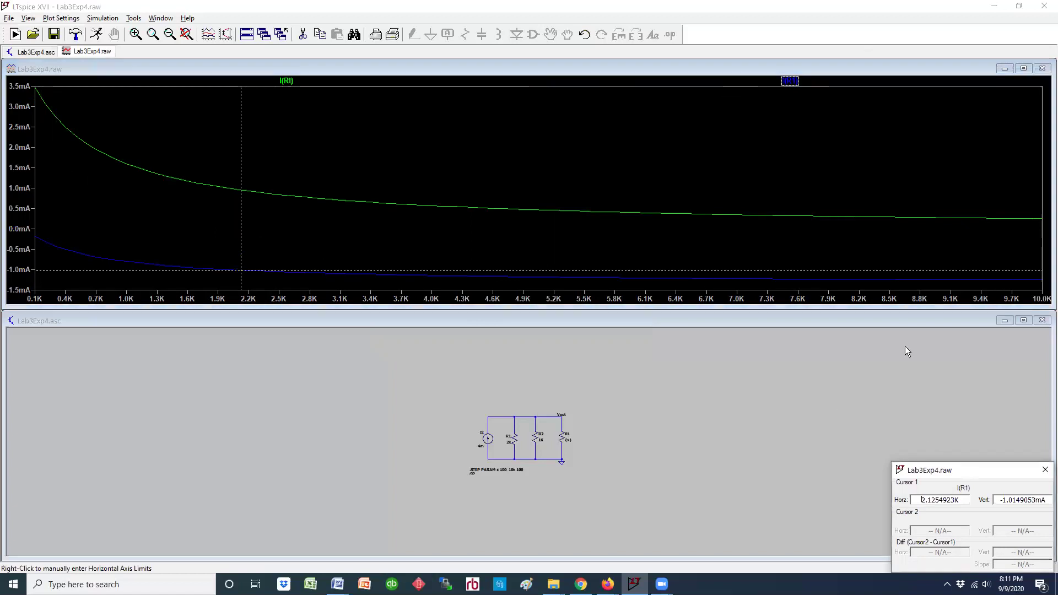
drag(967, 469, 906, 335)
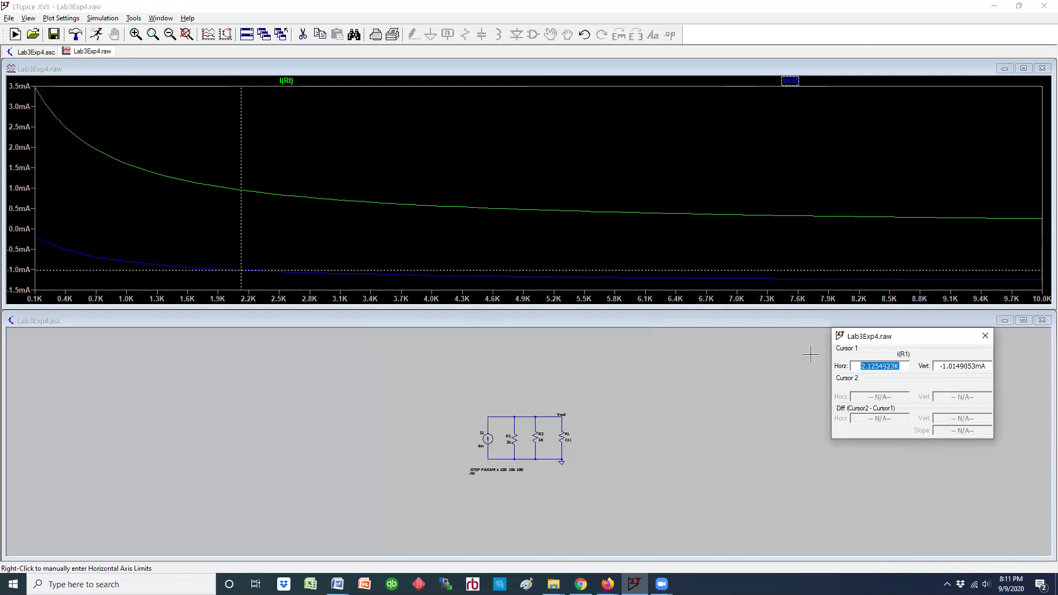
- Attach the cursor to the I(Rl) trace, move it to x = 100, and add a second cursor on that trace
click(286, 81)
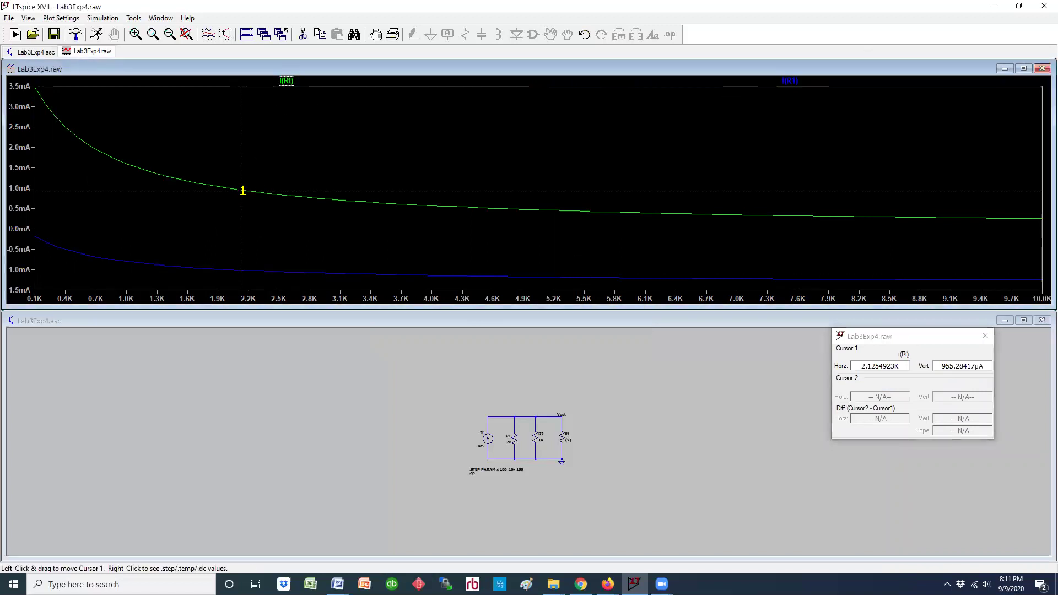
mouse_move(241, 189)
mouse_down()
mouse_move(189, 181)
mouse_move(35, 86)
mouse_up()
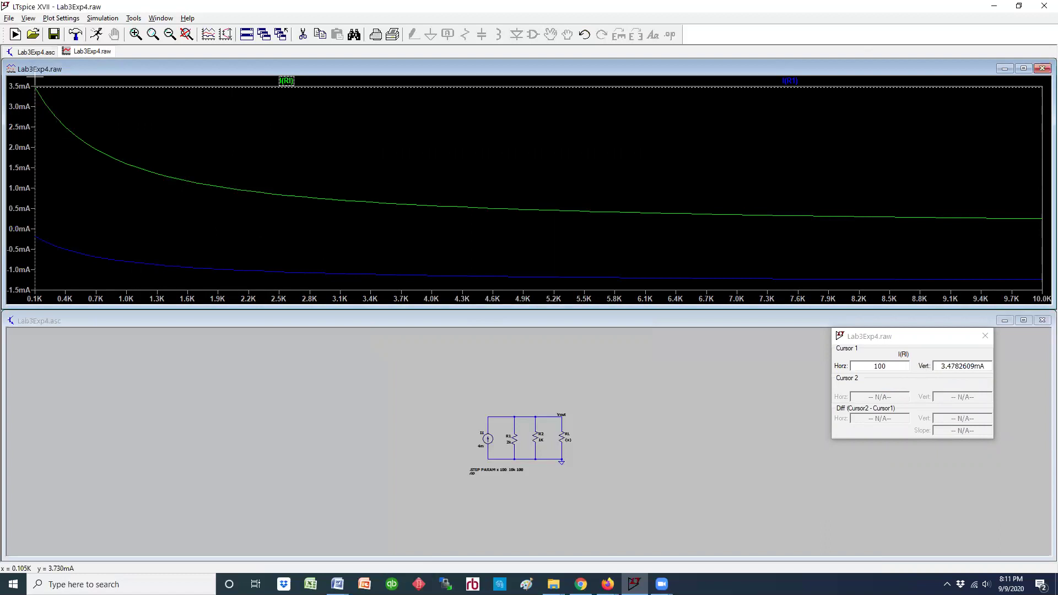
click(298, 82)
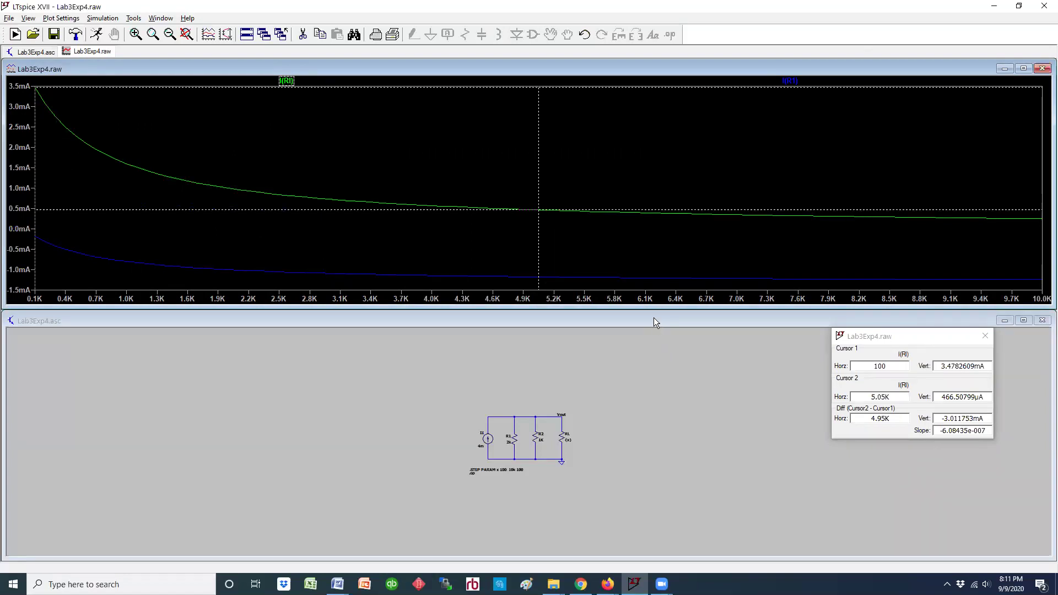
right_click(577, 232)
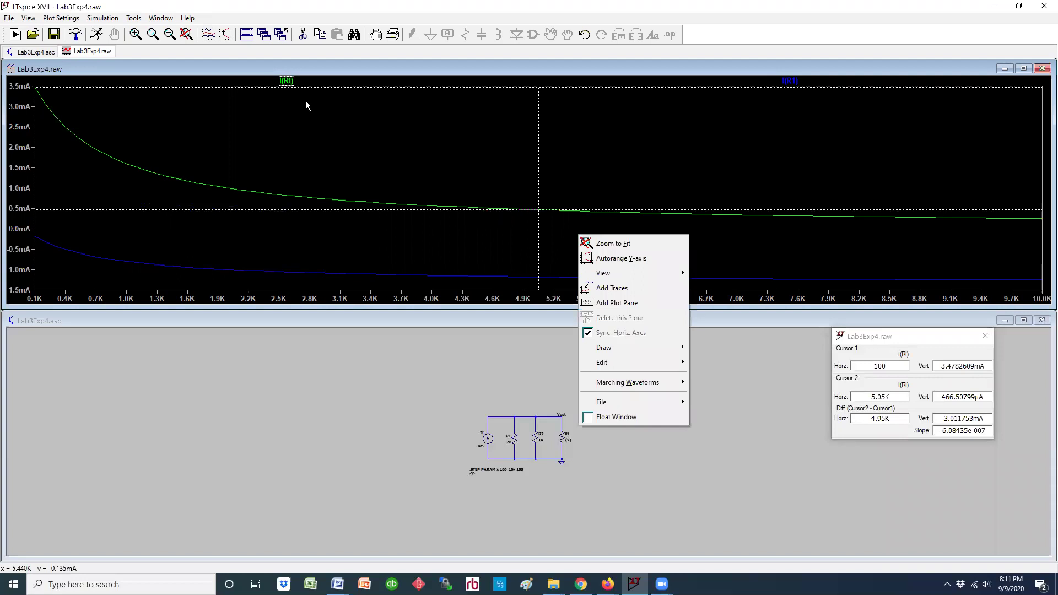
right_click(287, 80)
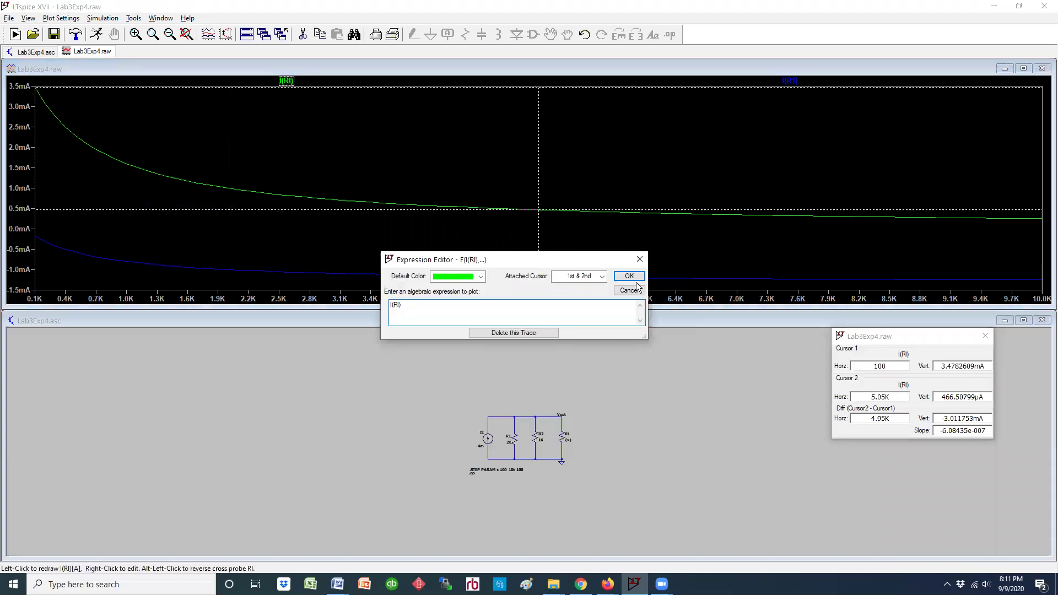
click(633, 292)
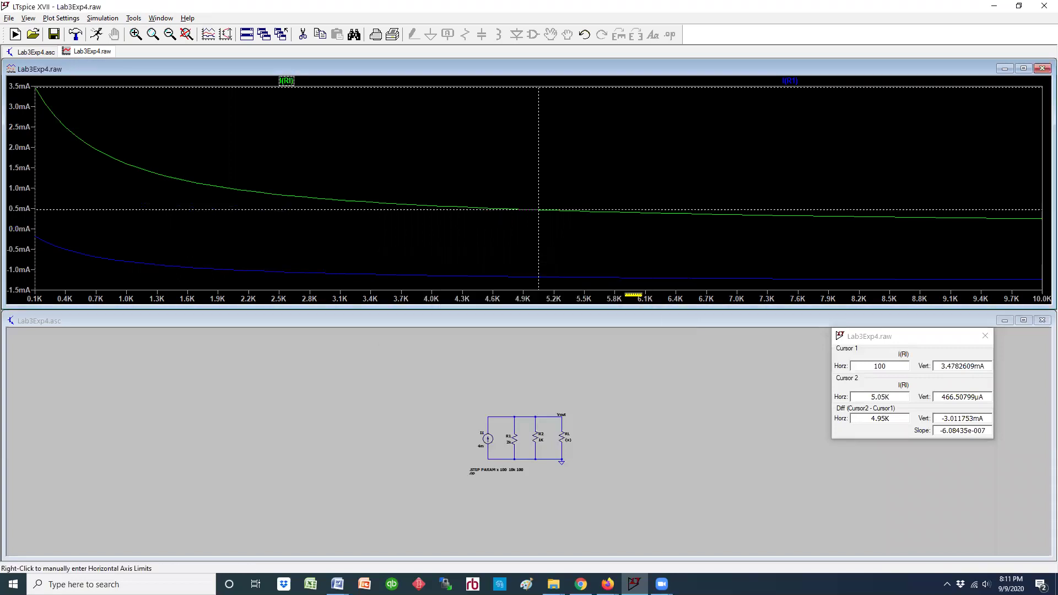
- Change the default color of the I(Rl) trace to magenta
right_click(298, 82)
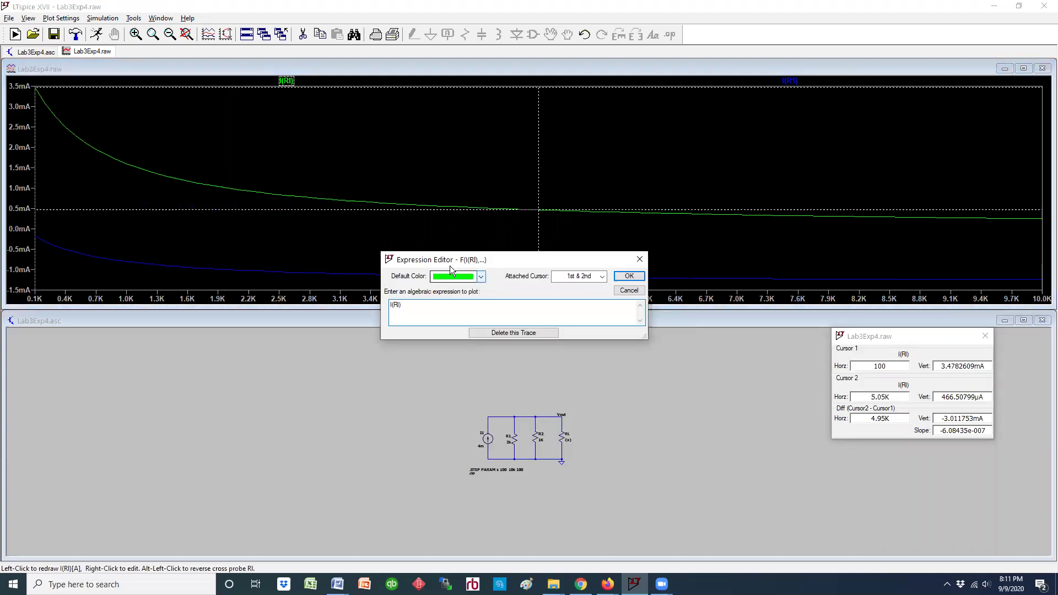
click(479, 277)
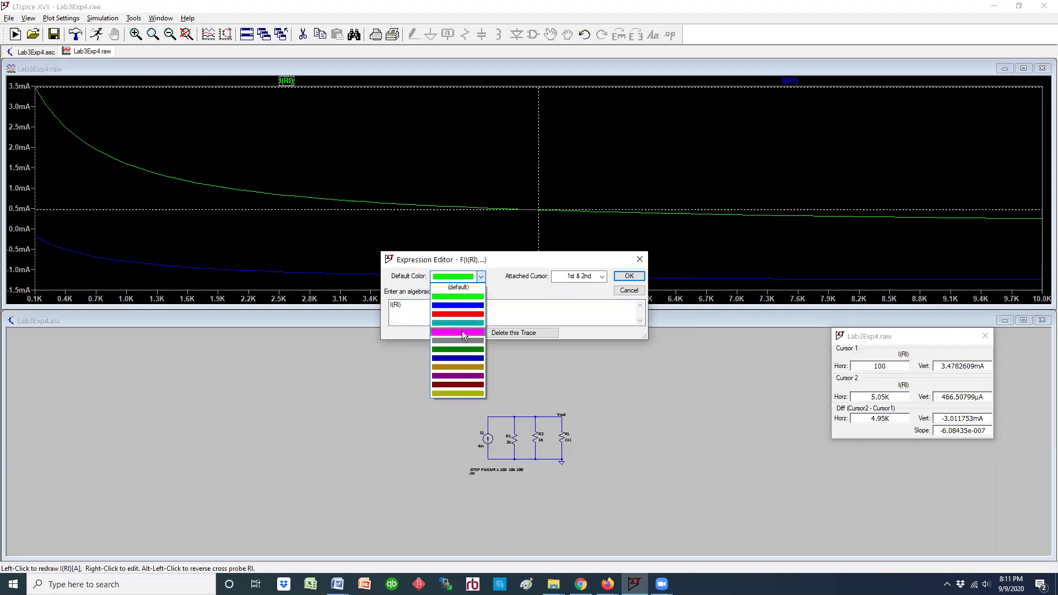
click(462, 331)
click(628, 276)
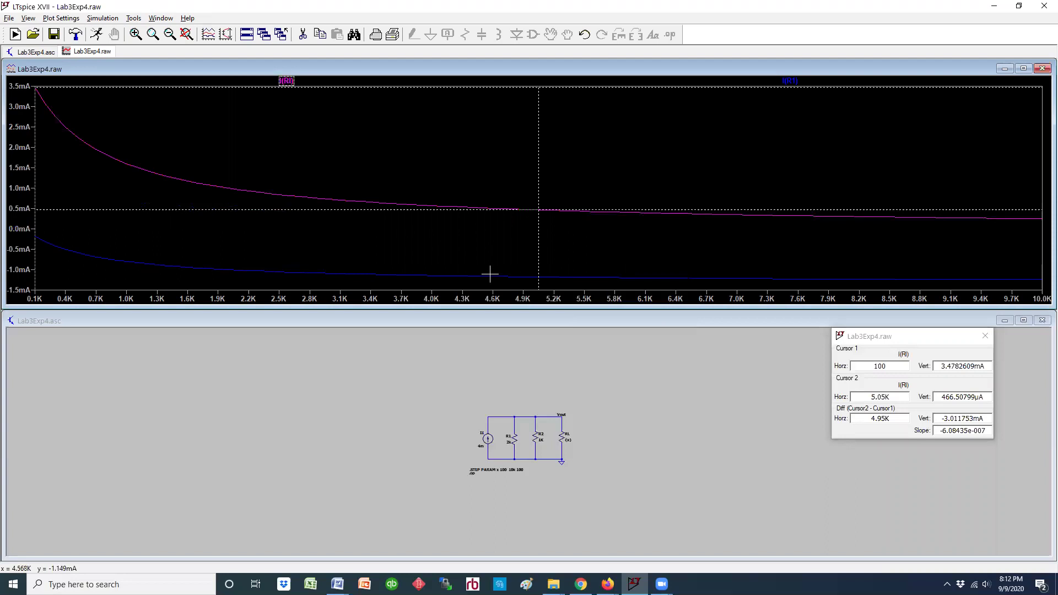
- Add the output voltage V(vout) as a trace on the same plot
right_click(589, 158)
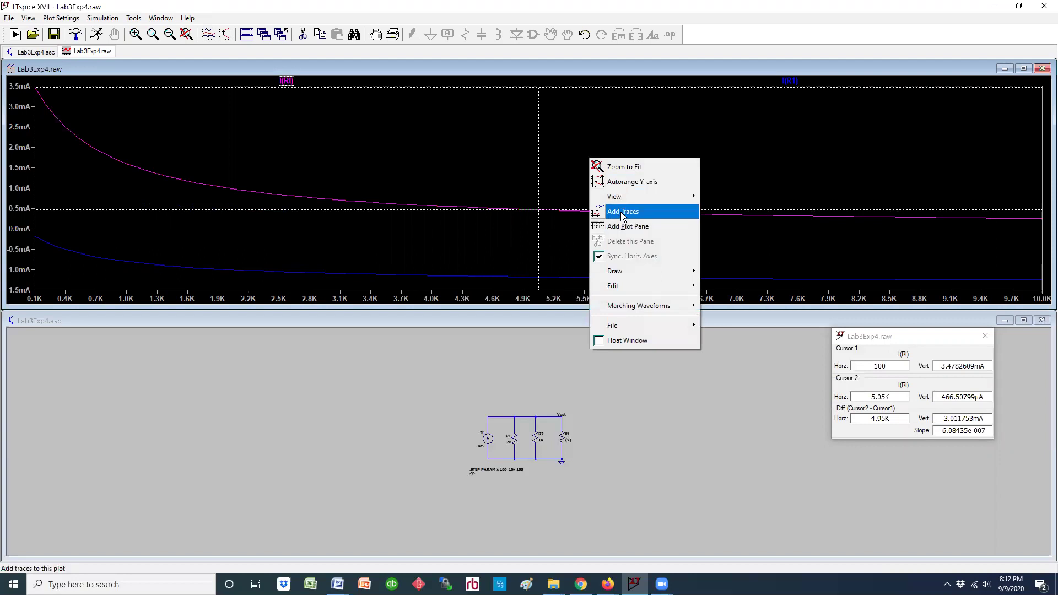
right_click(542, 163)
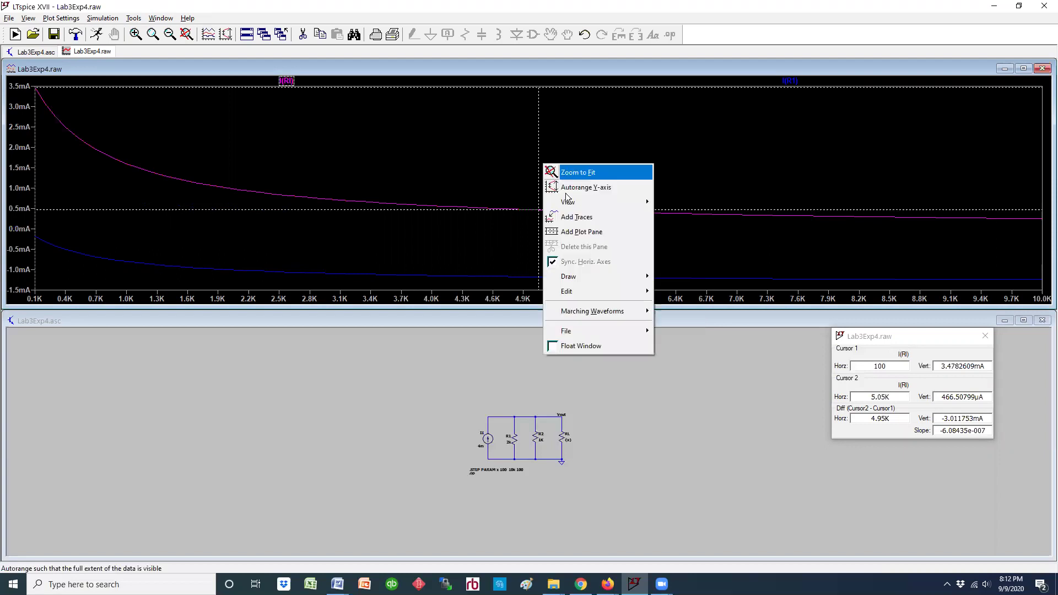
click(577, 218)
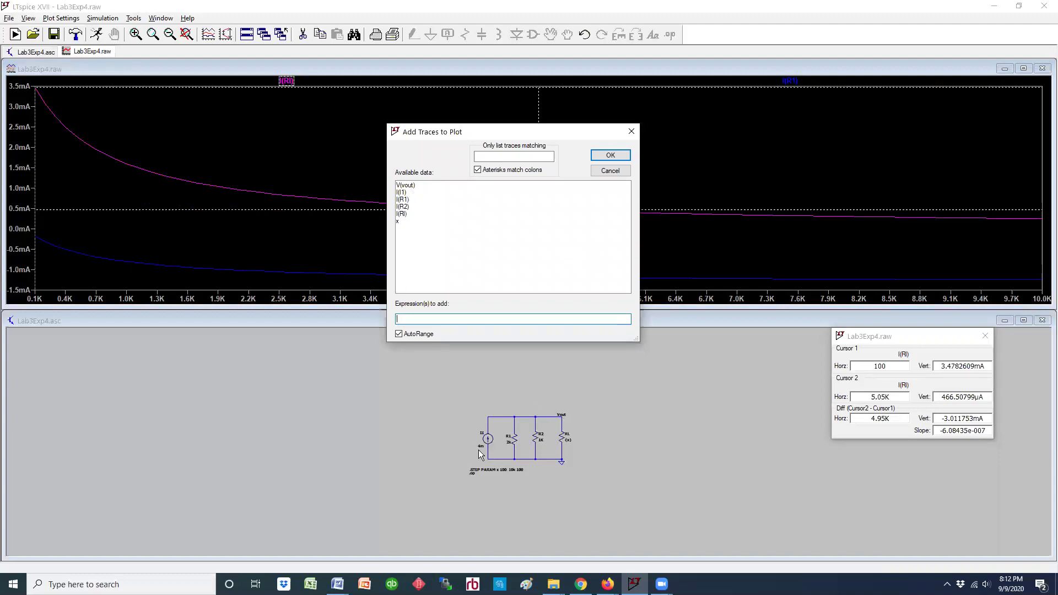
click(406, 185)
click(602, 152)
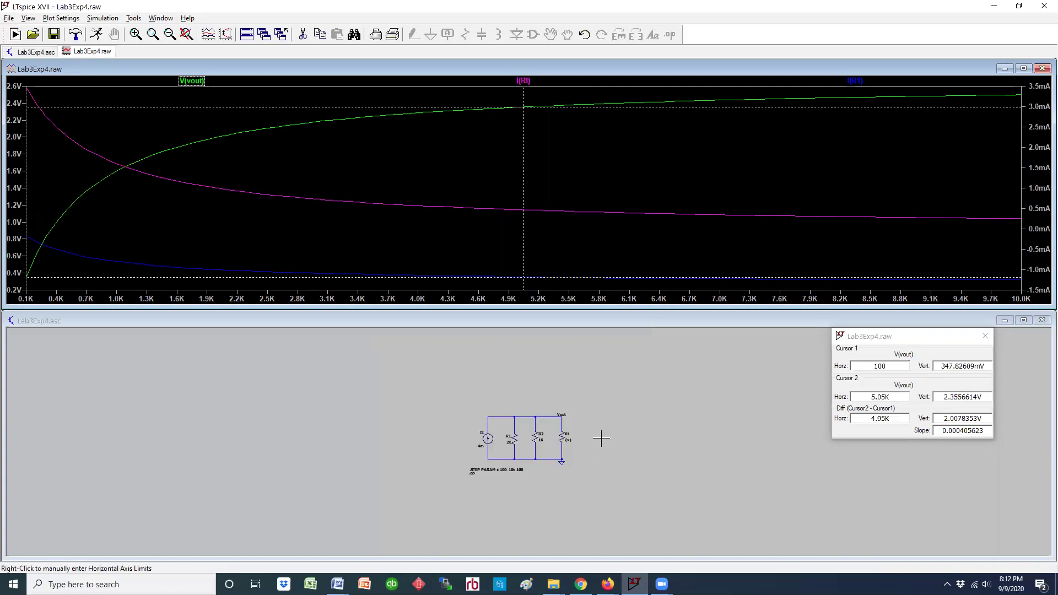
- Start adding another trace to the plot
click(363, 380)
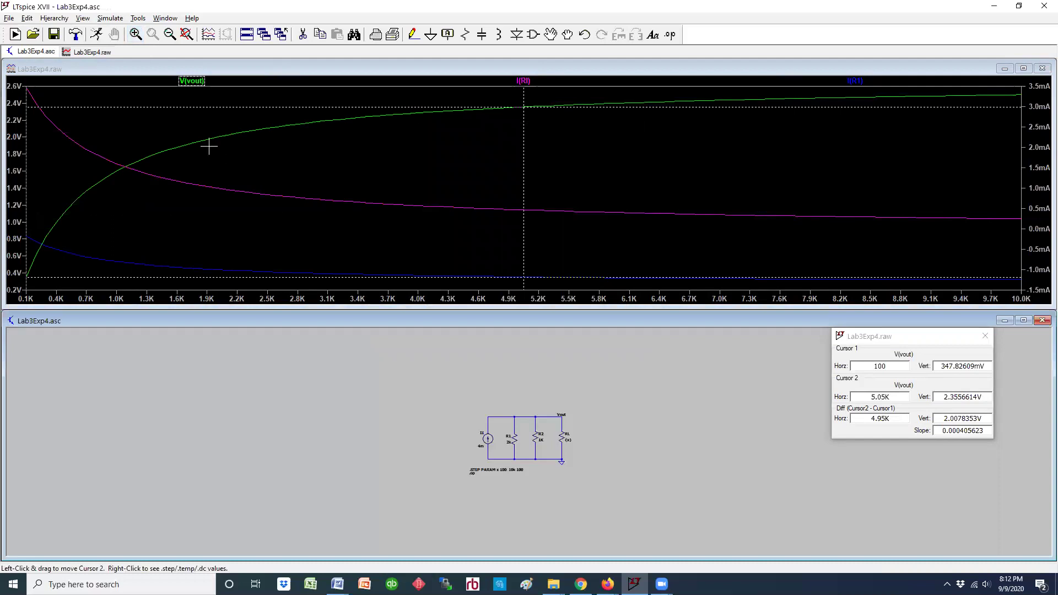
scroll(494, 426, up, 2)
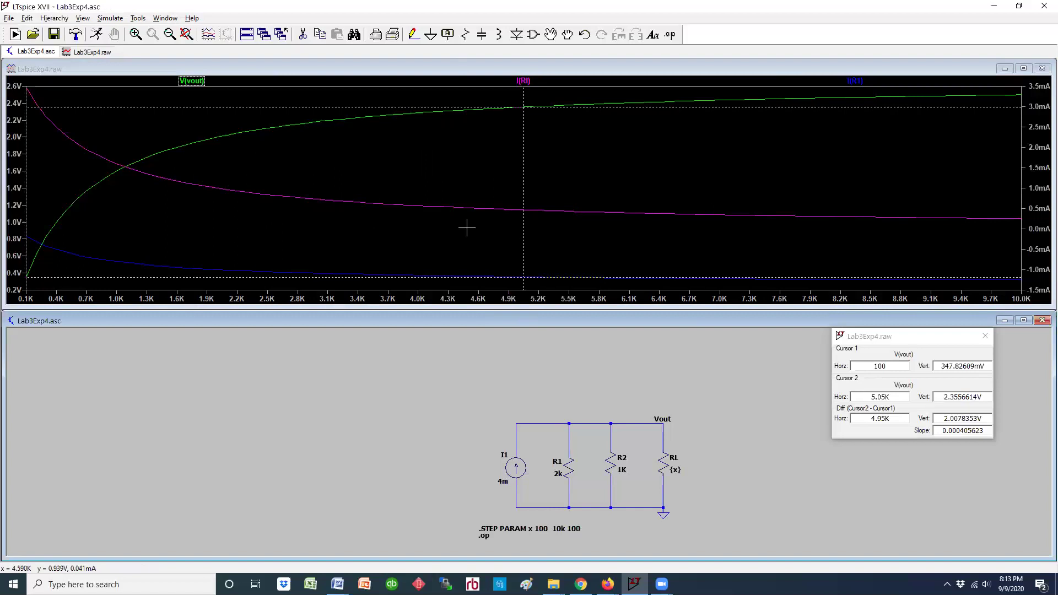
right_click(562, 179)
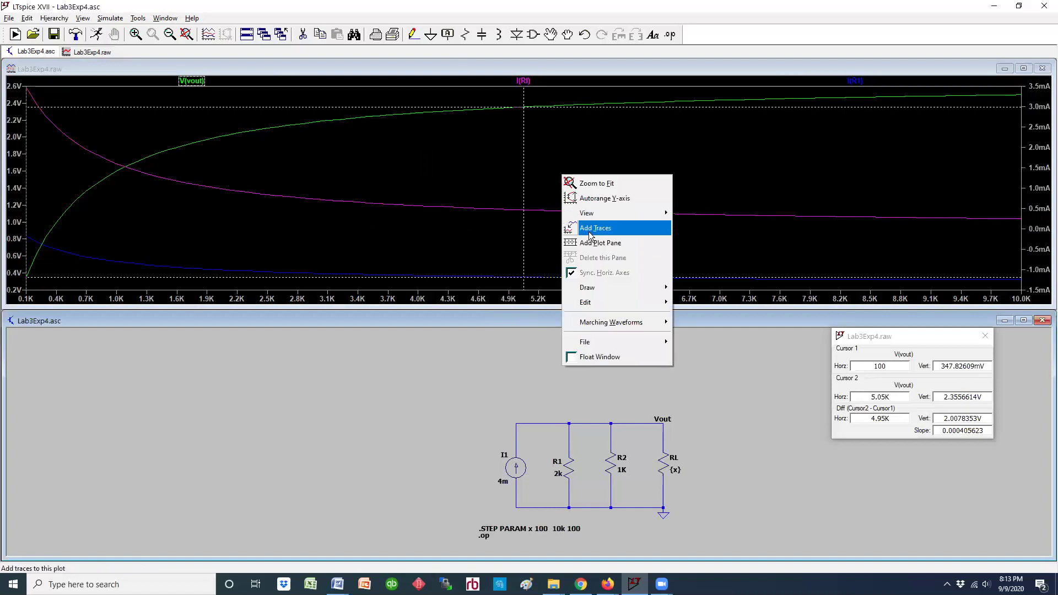